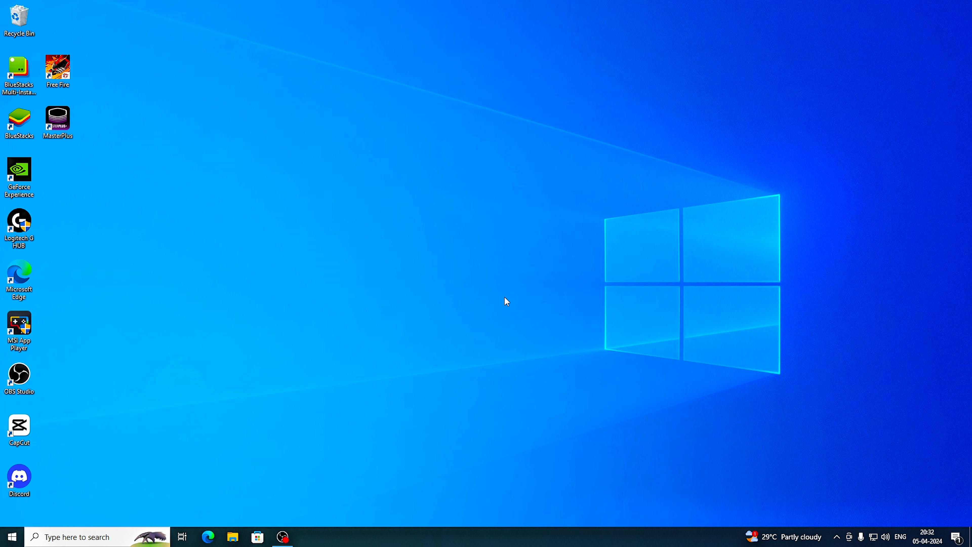
Launch System Configuration with msconfig and bring up the advanced boot options for the Windows 10 entry.
key("super+r")
type("msconfig")
key("Return")
left_click(380, 189)
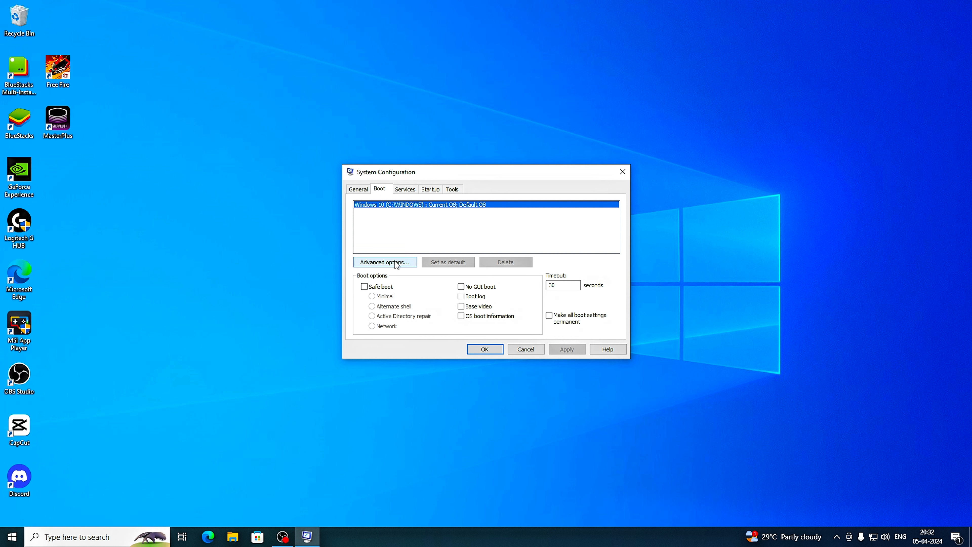
left_click(396, 263)
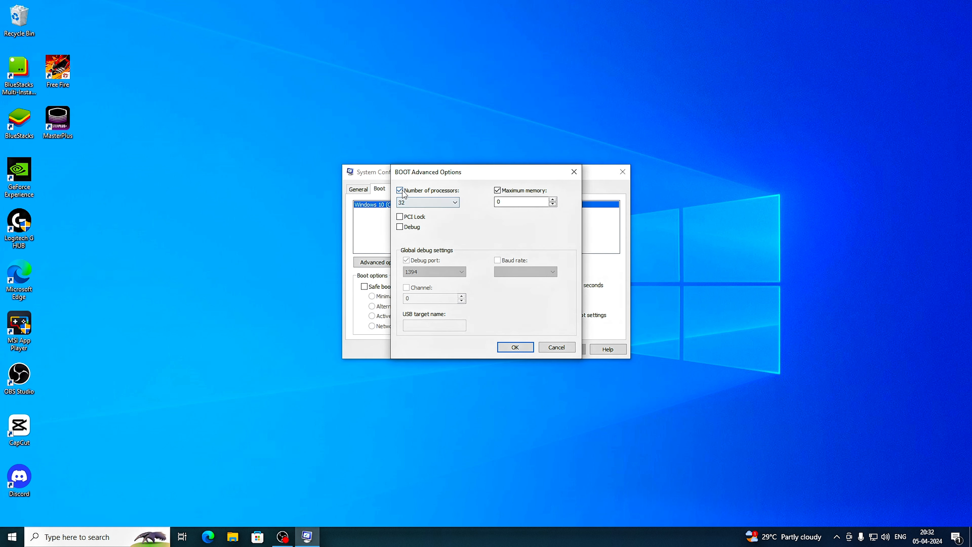
Set the number of processors to 1 and disable the maximum memory option in the advanced boot options.
left_click(499, 190)
left_click(399, 191)
left_click(424, 203)
scroll(417, 224, "up", 1)
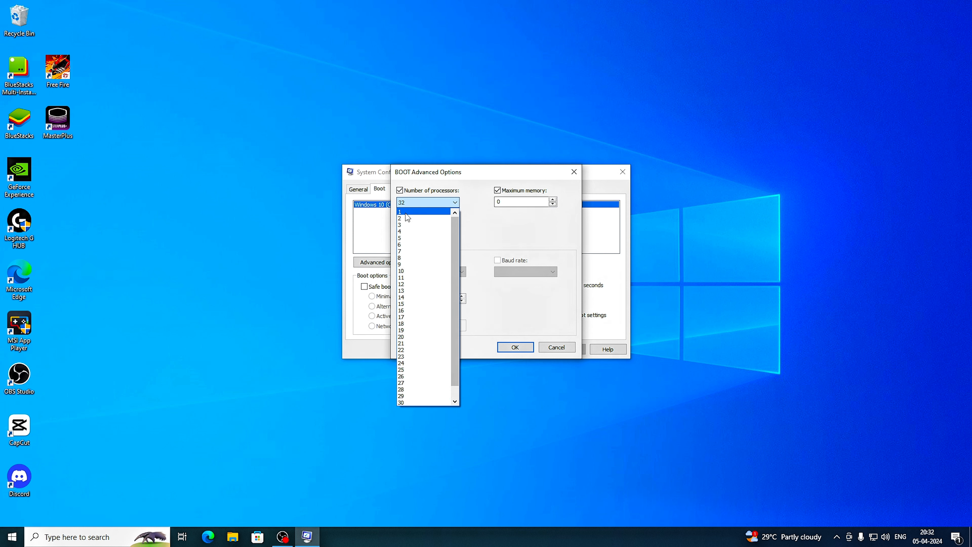
left_click(436, 212)
left_click(497, 192)
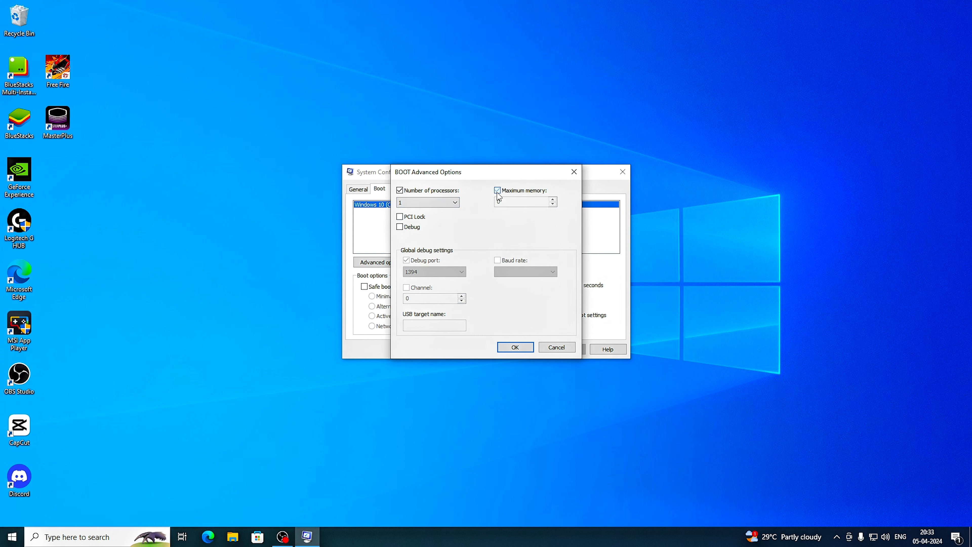
Set the number of processors to 32 and enable maximum memory at 32768 in the advanced boot options.
left_click(400, 191)
left_click(400, 191)
left_click(436, 202)
scroll(415, 383, "down", 1)
left_click(411, 404)
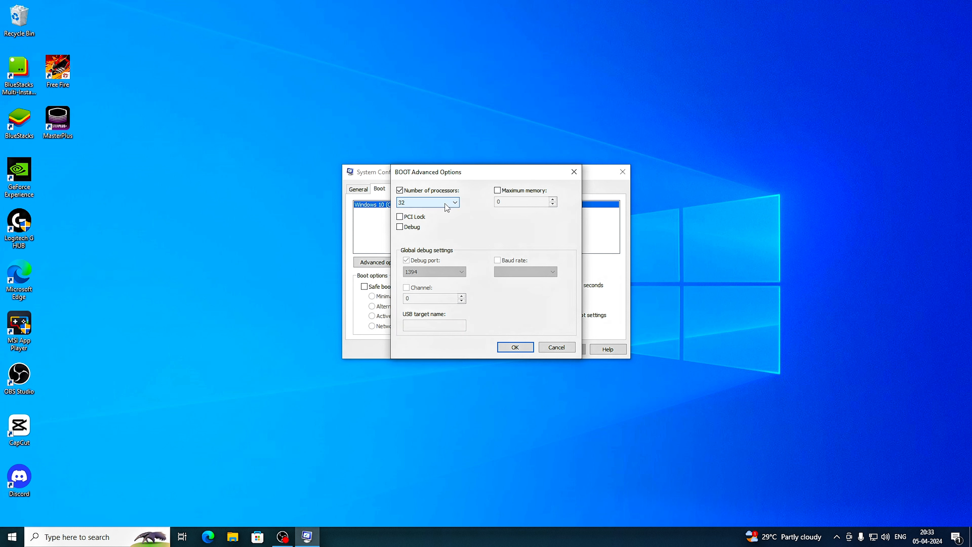
left_click(497, 191)
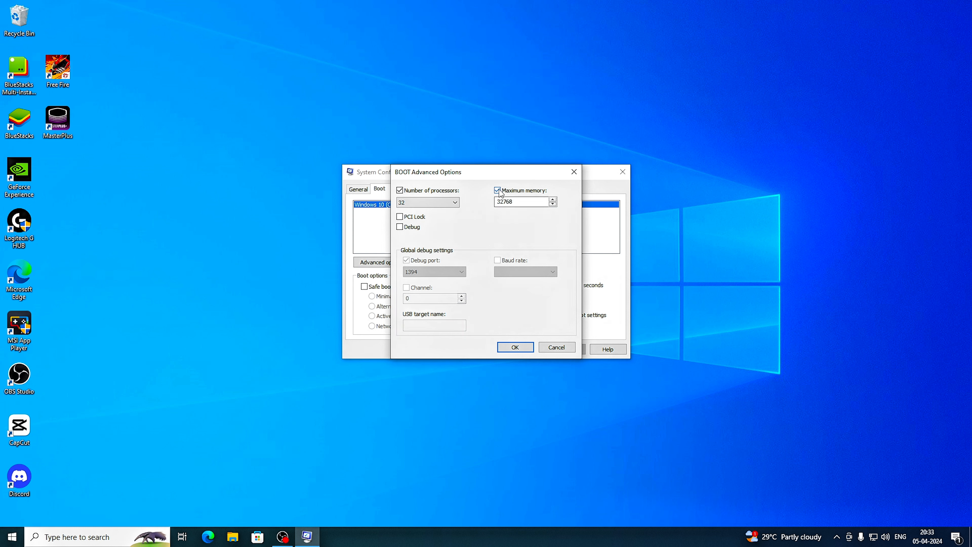
Accept the advanced boot options, apply the System Configuration changes and exit without restarting the computer.
left_click(516, 348)
left_click(567, 349)
left_click(485, 348)
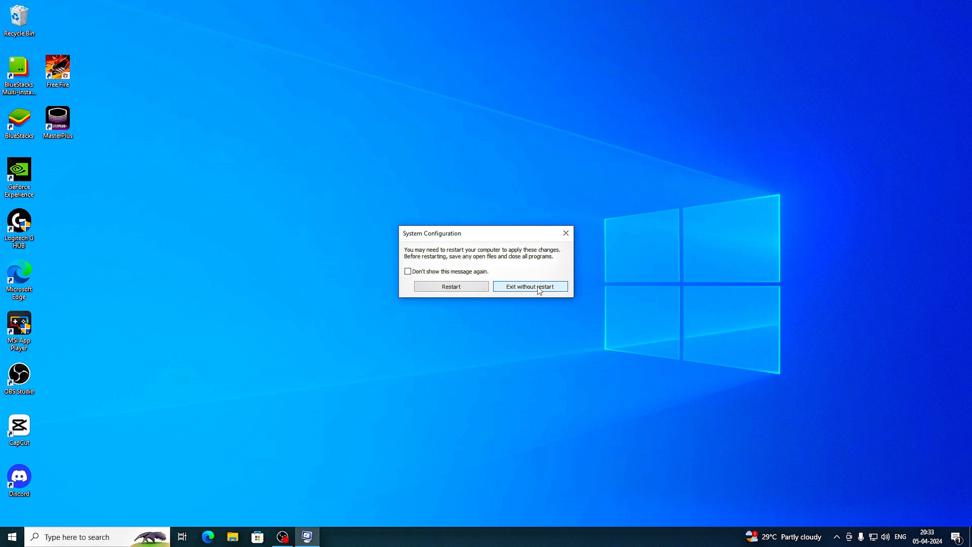
left_click(539, 287)
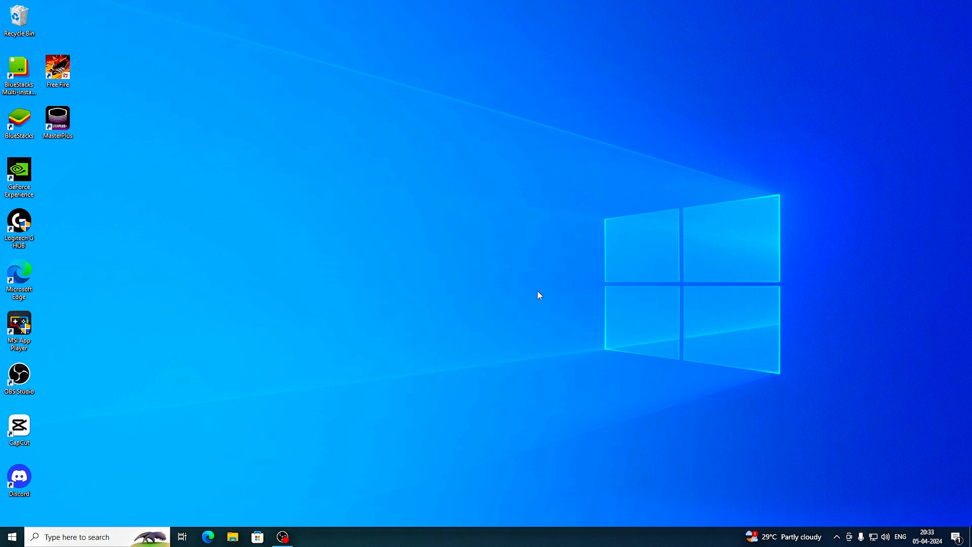
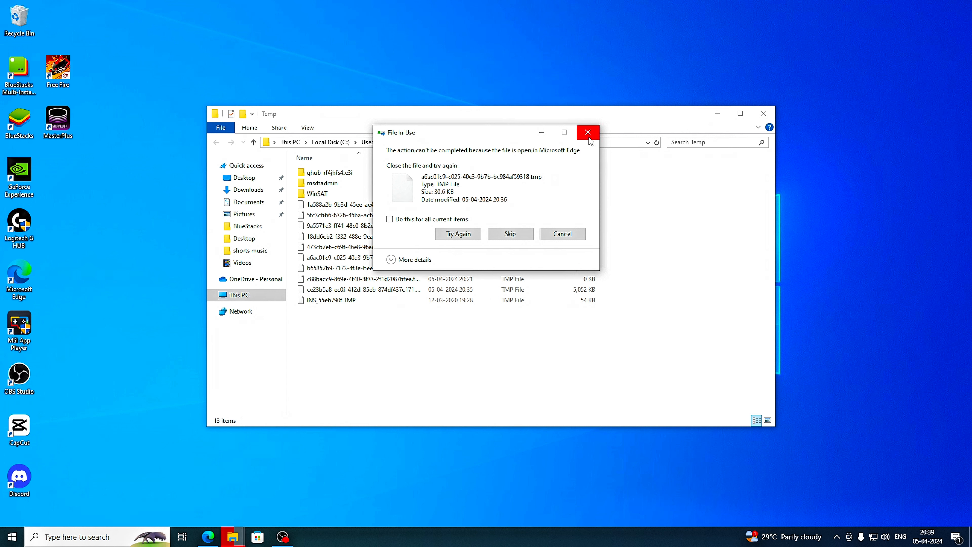
Dismiss the file-in-use prompt together with the Temp folder window and refresh the desktop.
left_click(587, 133)
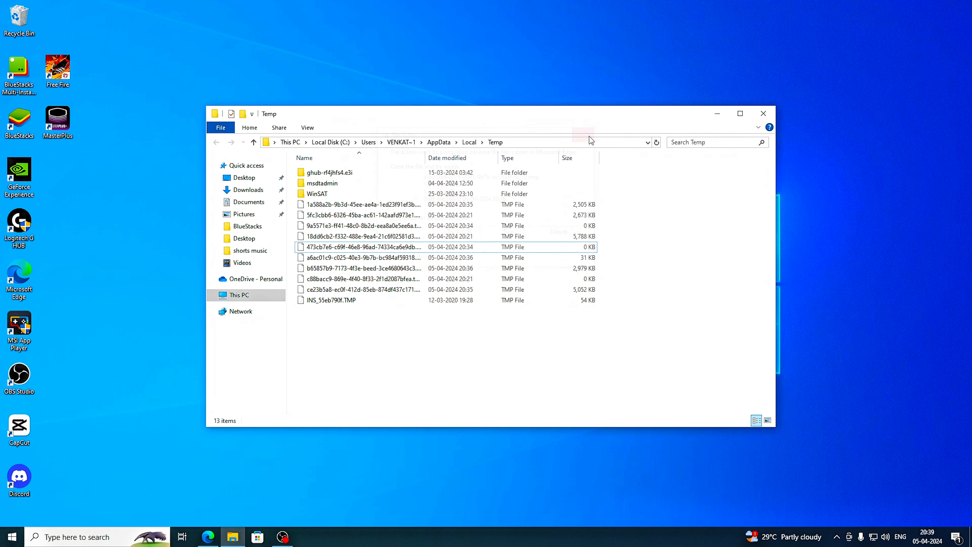
left_click(763, 113)
right_click(487, 144)
left_click(516, 173)
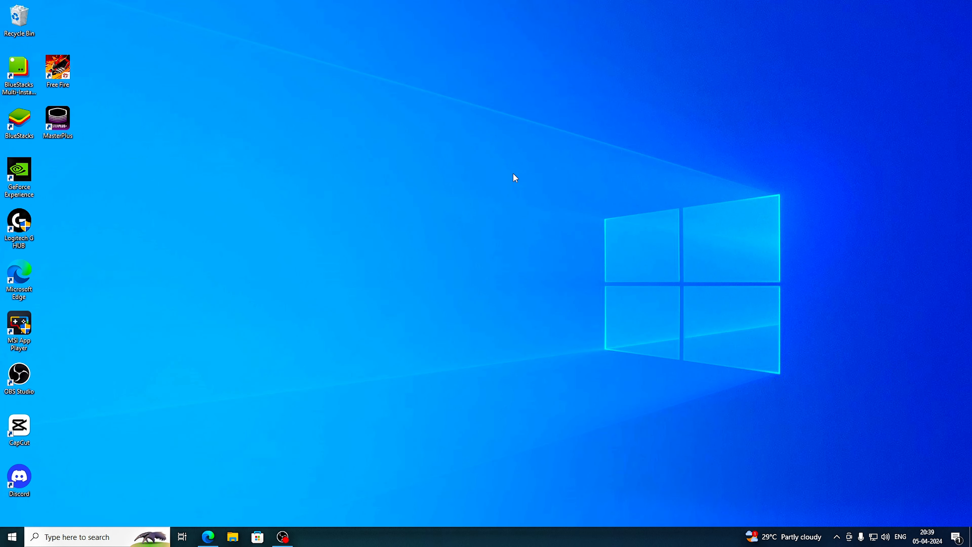
Bring up the Windows Prefetch folder by running the prefetch command.
key("super+r")
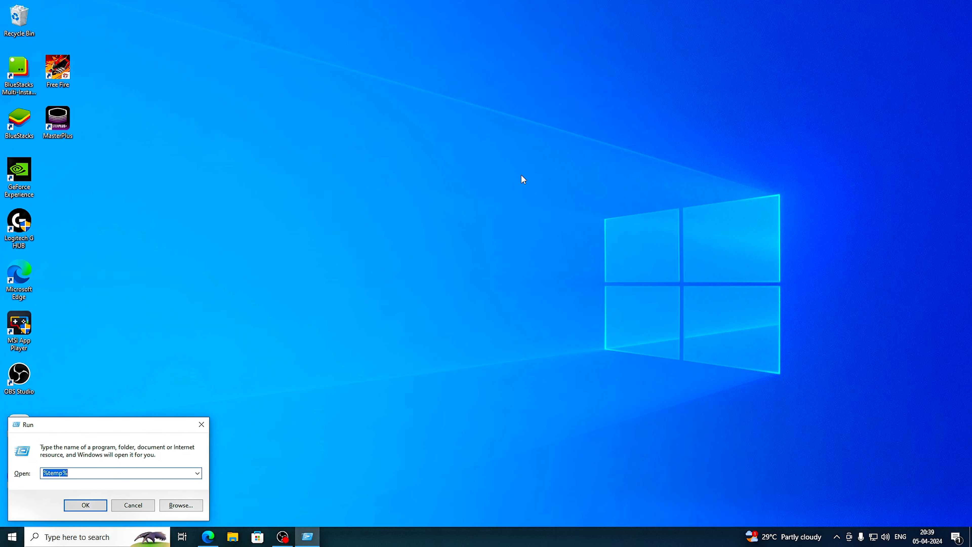
type("prefetch")
key("Return")
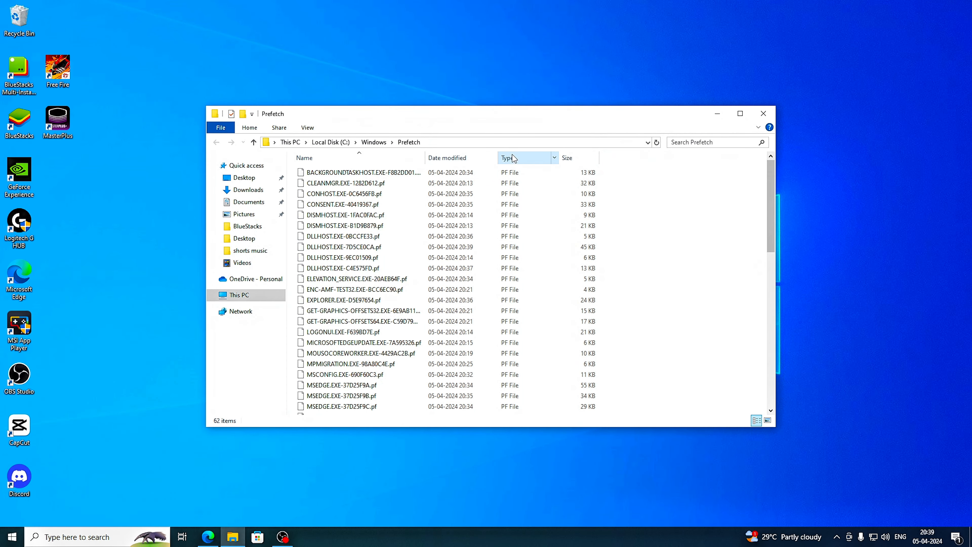
Delete all files in the Prefetch folder, skipping any file in use, and close the folder.
left_click(402, 279)
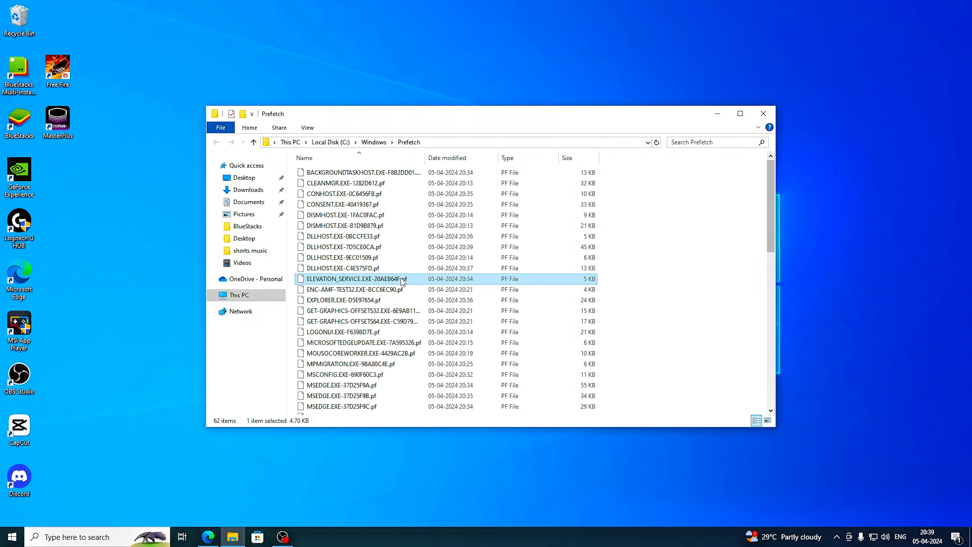
key("ctrl+a")
right_click(401, 281)
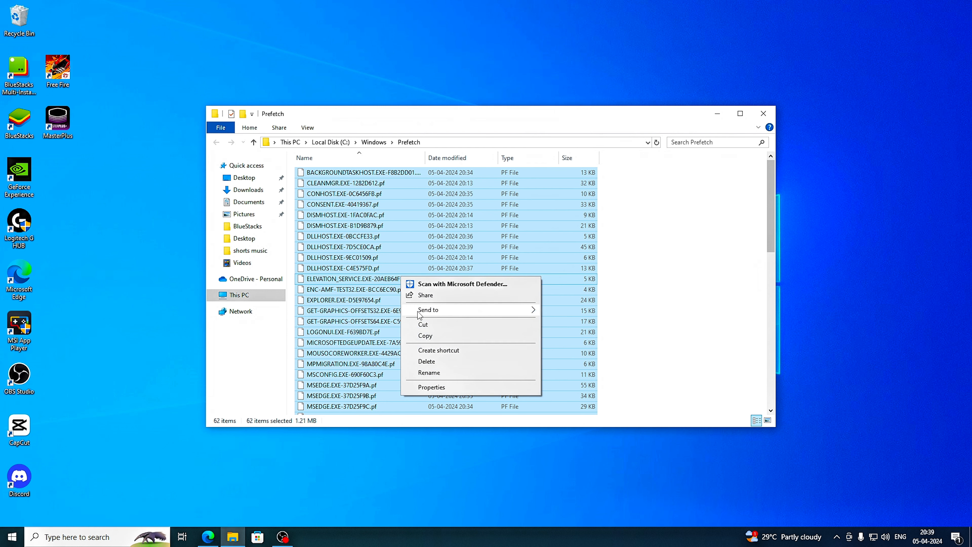
left_click(428, 362)
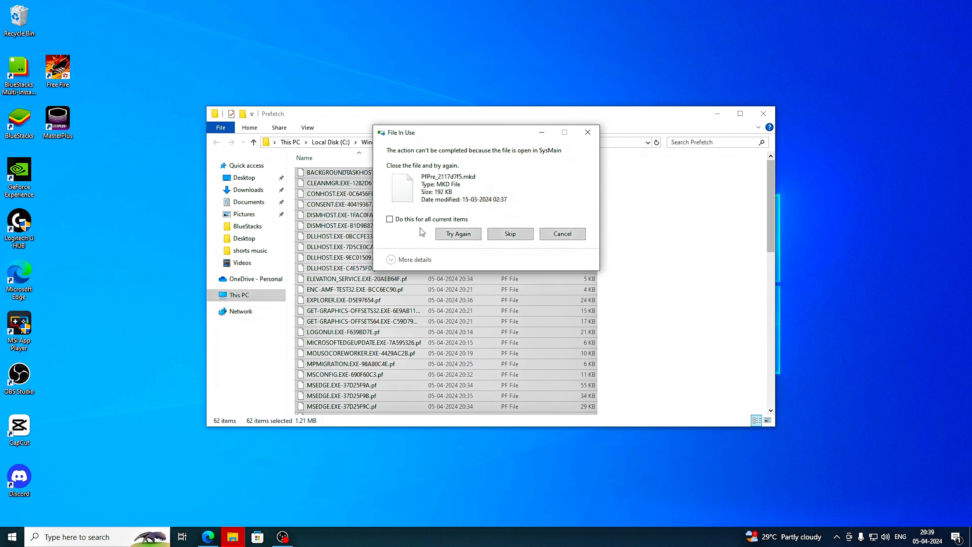
left_click(404, 221)
left_click(510, 234)
left_click(763, 114)
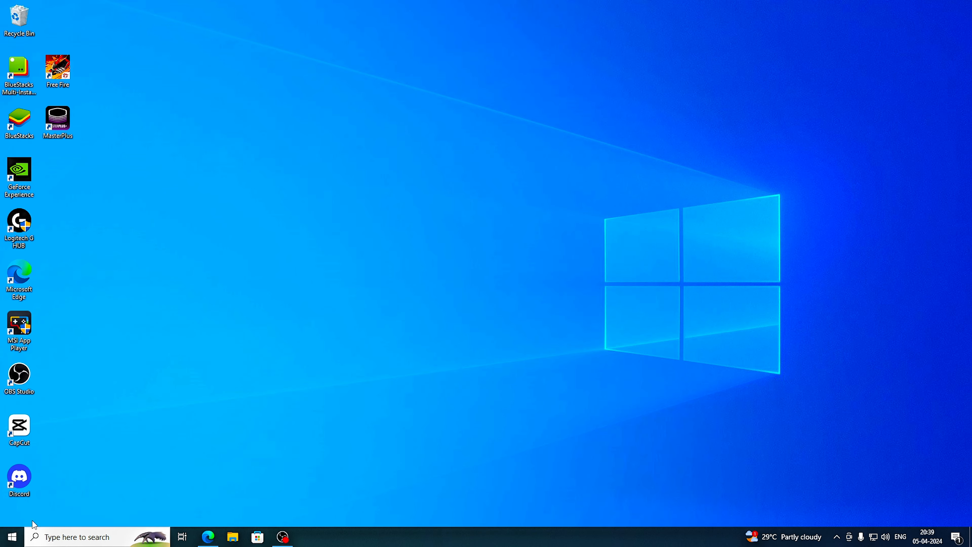
Search Windows for "disk" and launch the Disk Clean-up utility.
left_click(59, 540)
type("disk")
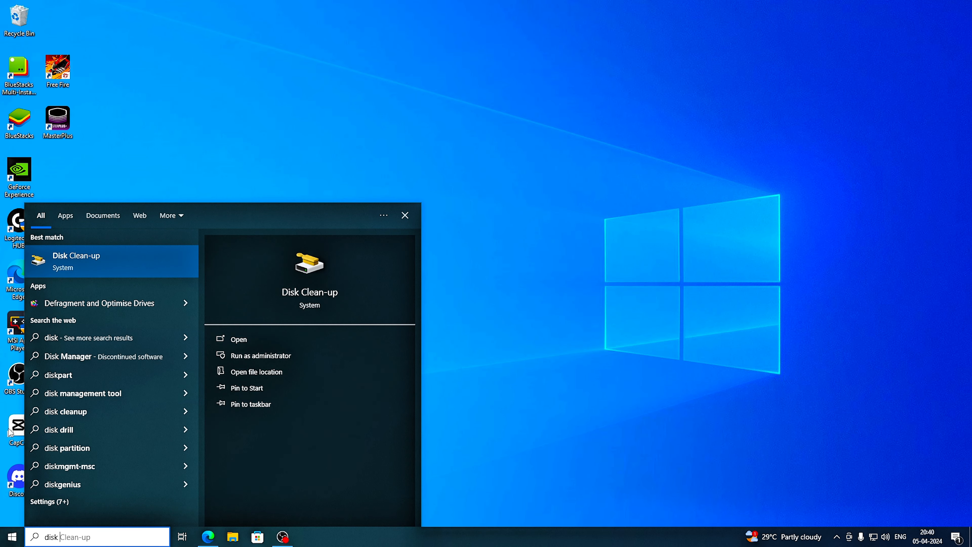
left_click(138, 267)
left_click(169, 268)
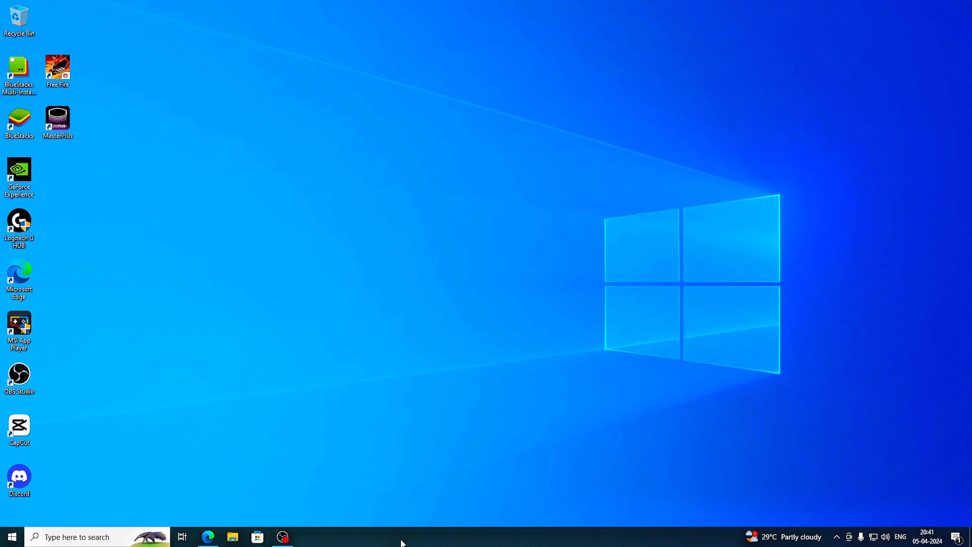
Launch Task Manager and show its list of startup apps.
right_click(399, 539)
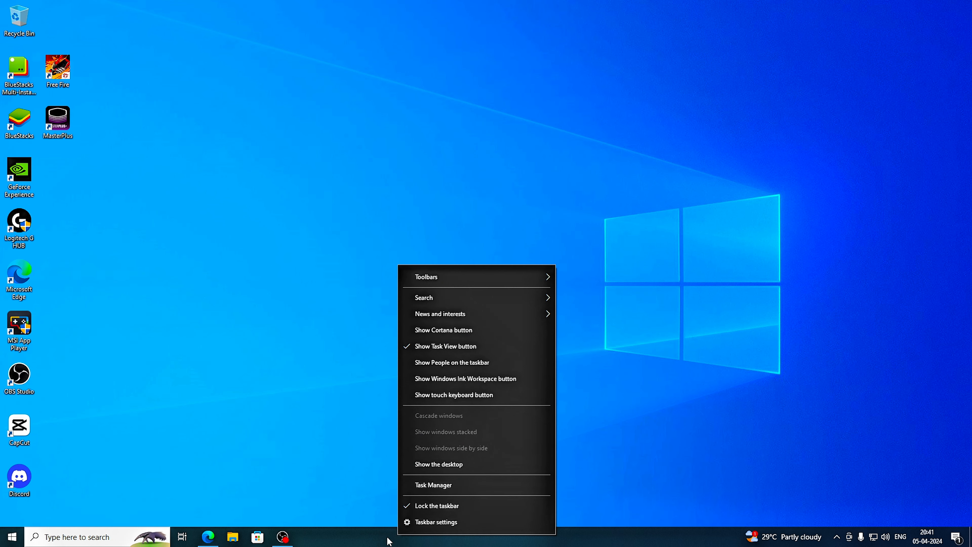
left_click(427, 484)
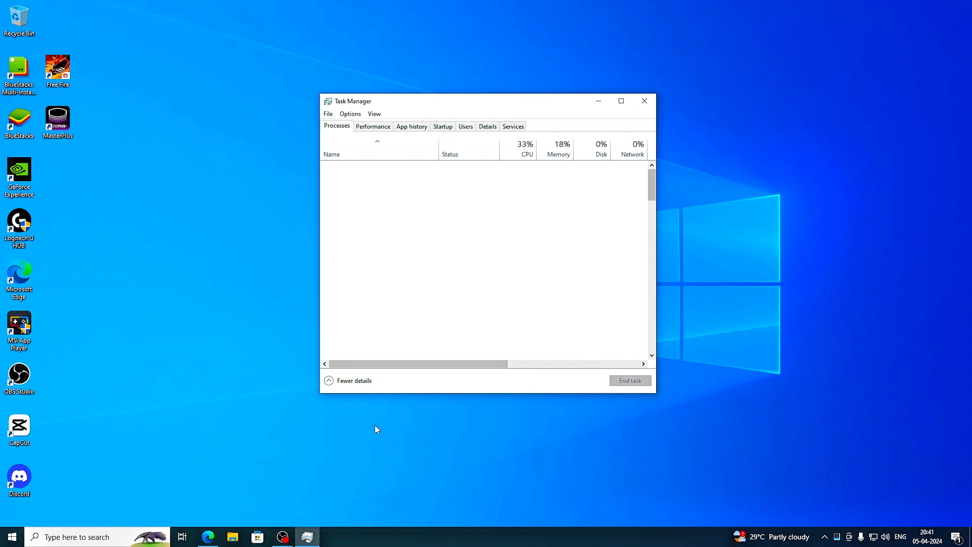
left_click(442, 126)
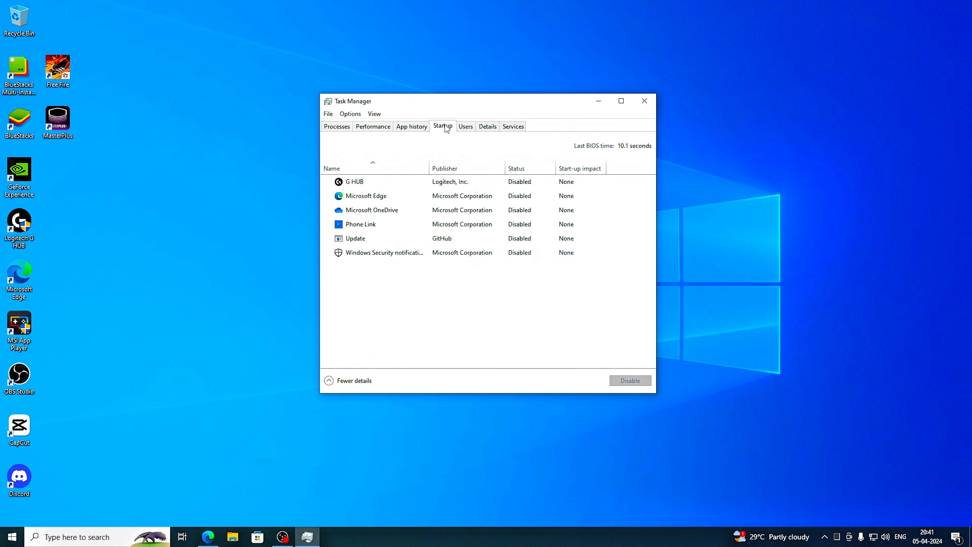
Enable G HUB, Microsoft Edge and Microsoft OneDrive as startup apps.
left_click(519, 182)
right_click(519, 182)
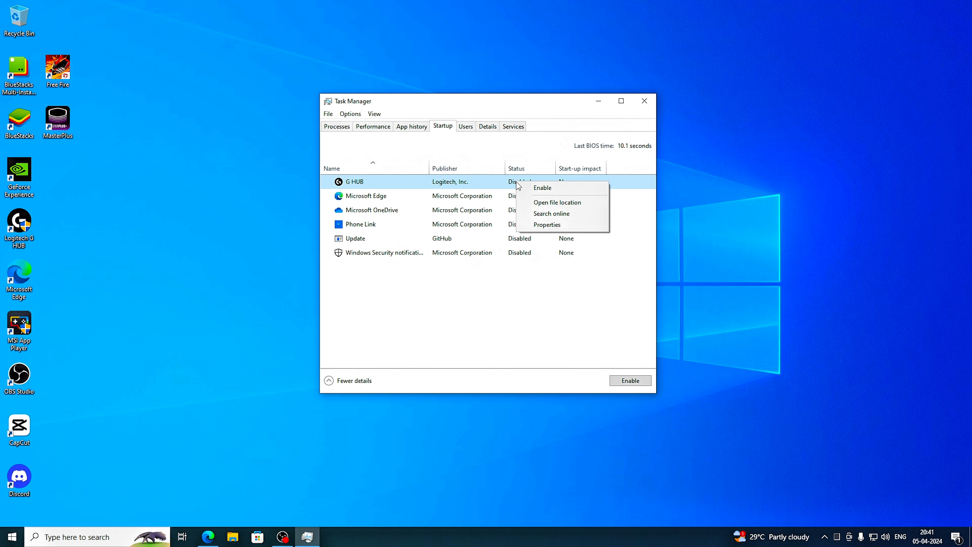
left_click(541, 187)
right_click(527, 195)
left_click(549, 199)
left_click(513, 211)
right_click(514, 211)
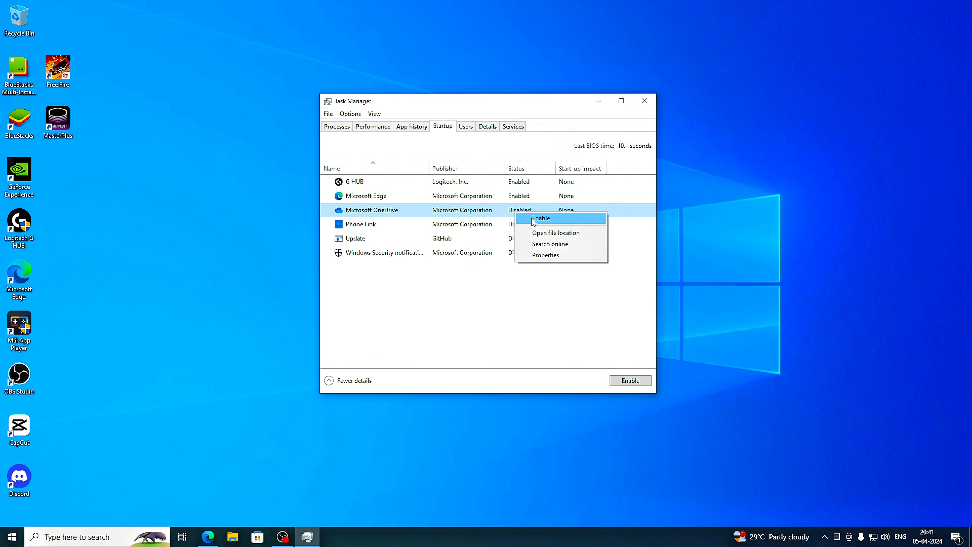
left_click(532, 217)
Enable Phone Link, Update and the Windows Security notification entry as startup apps.
left_click(521, 225)
right_click(521, 225)
left_click(541, 228)
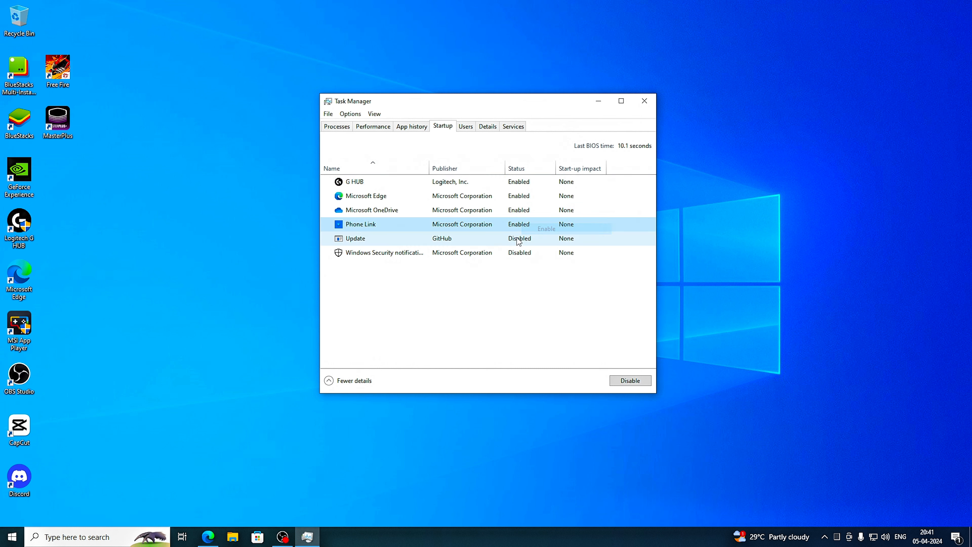
right_click(520, 239)
left_click(541, 244)
right_click(521, 254)
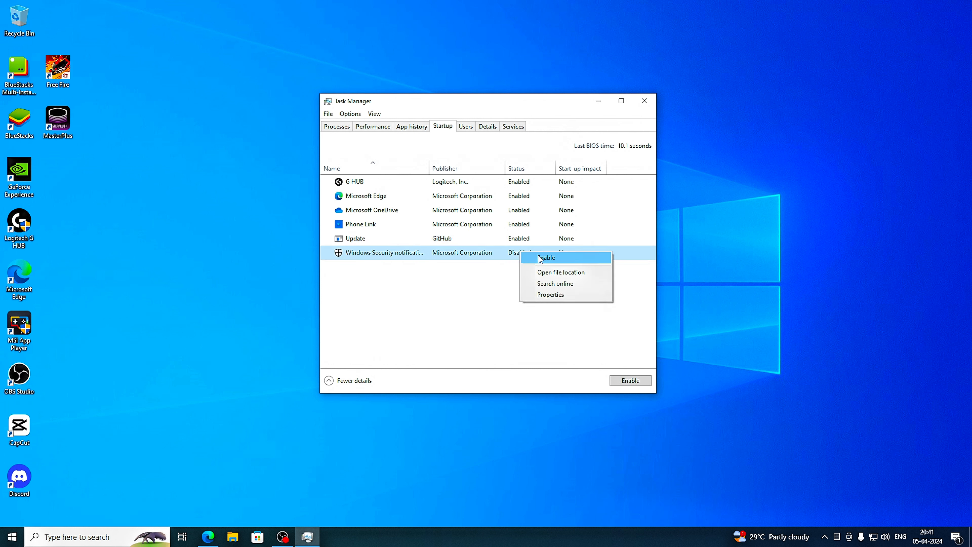
left_click(536, 257)
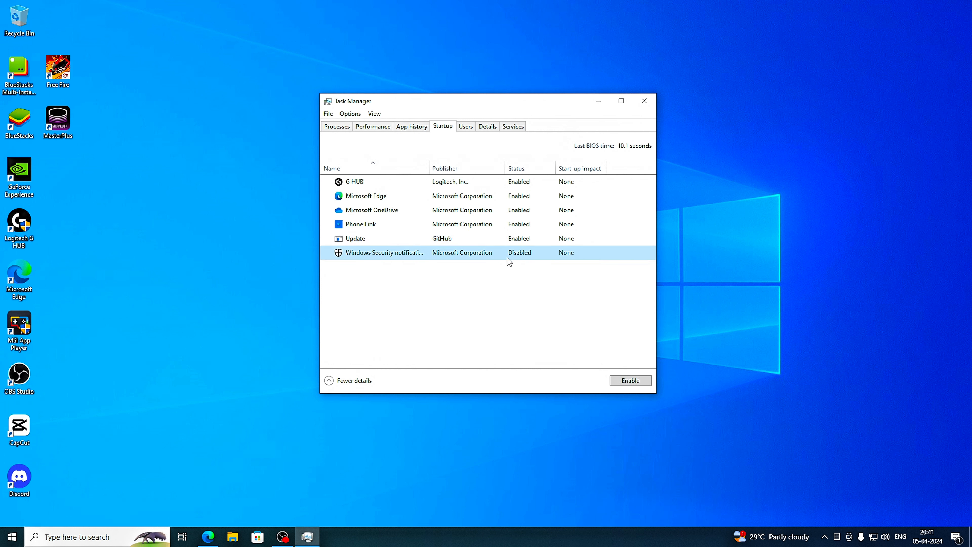
right_click(525, 186)
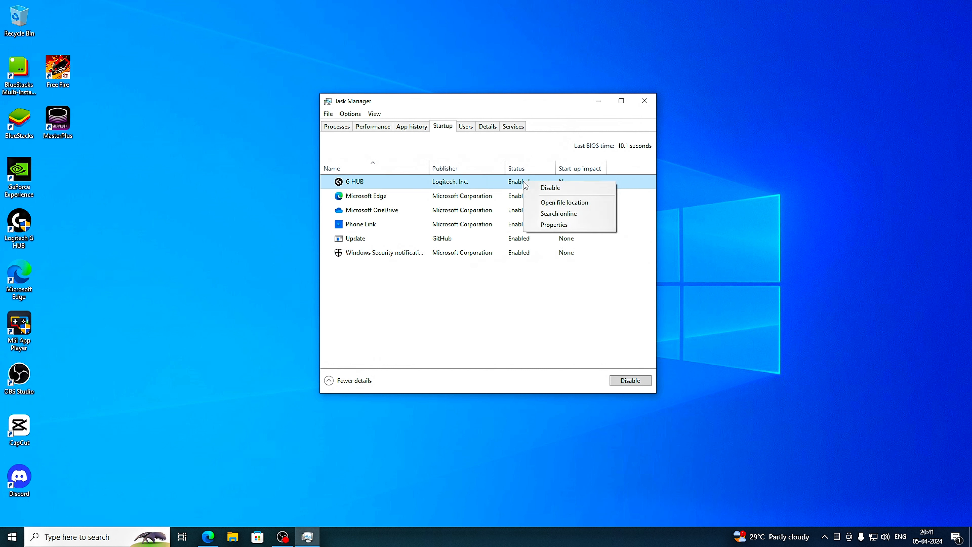
left_click(770, 196)
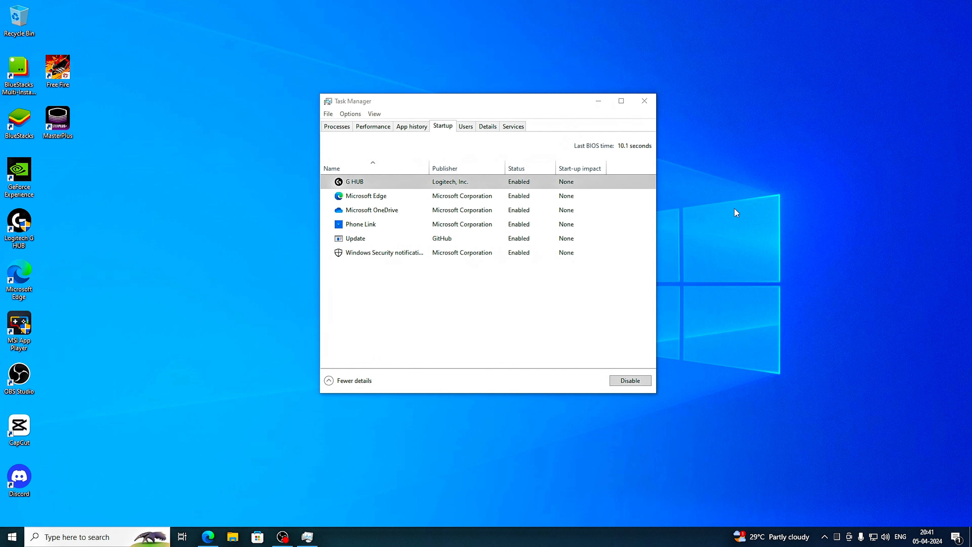
Launch the full Services console from Task Manager and locate the Windows Update service.
left_click(513, 127)
left_click(406, 381)
scroll(361, 267, "down", 20)
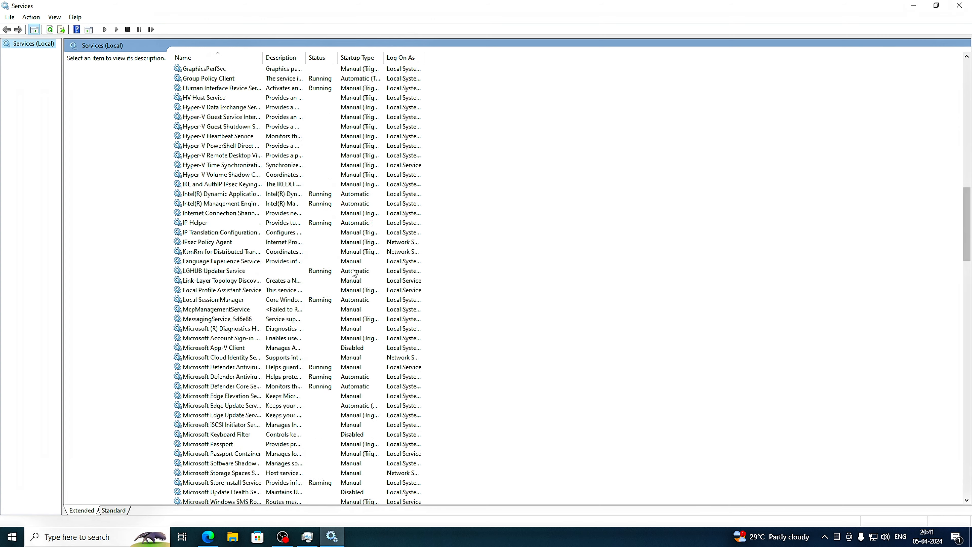
scroll(336, 286, "down", 2)
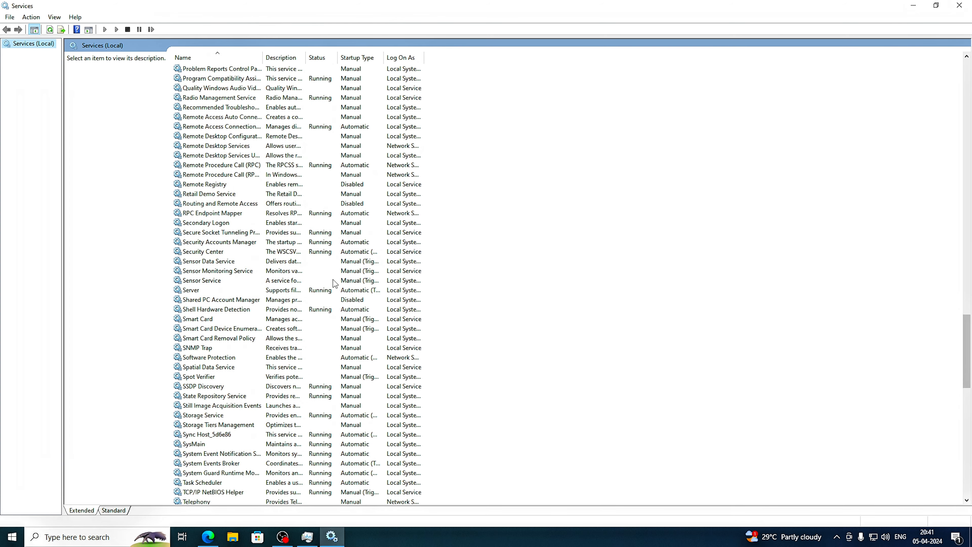
scroll(335, 283, "down", 20)
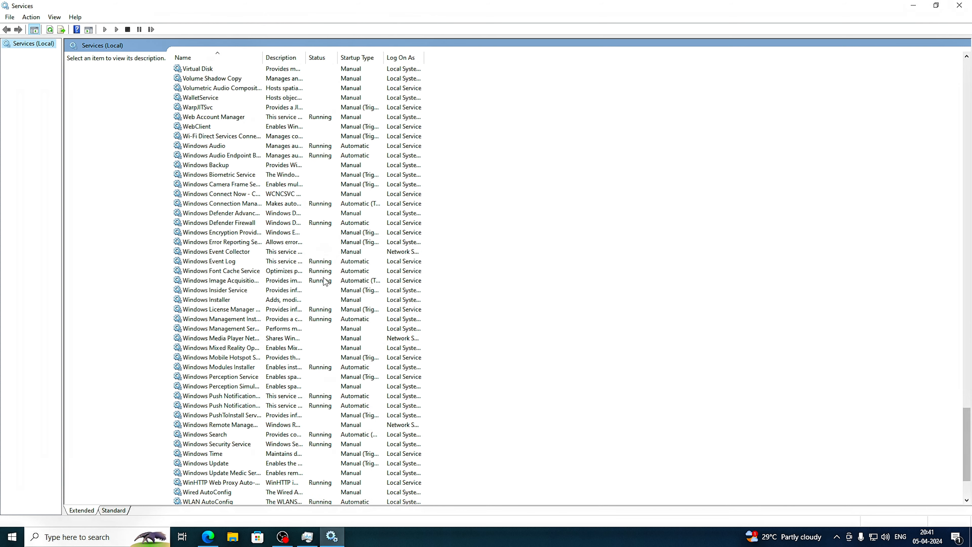
scroll(325, 281, "down", 3)
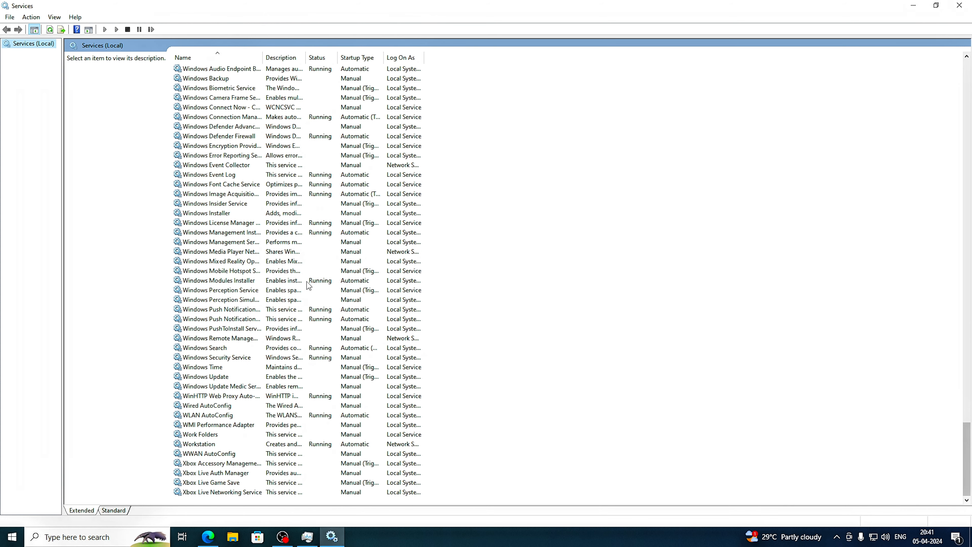
Set the Windows Update service's startup type to Disabled and apply the change.
left_click(216, 377)
double_click(229, 377)
left_click(507, 256)
left_click(478, 286)
left_click(560, 368)
left_click(478, 368)
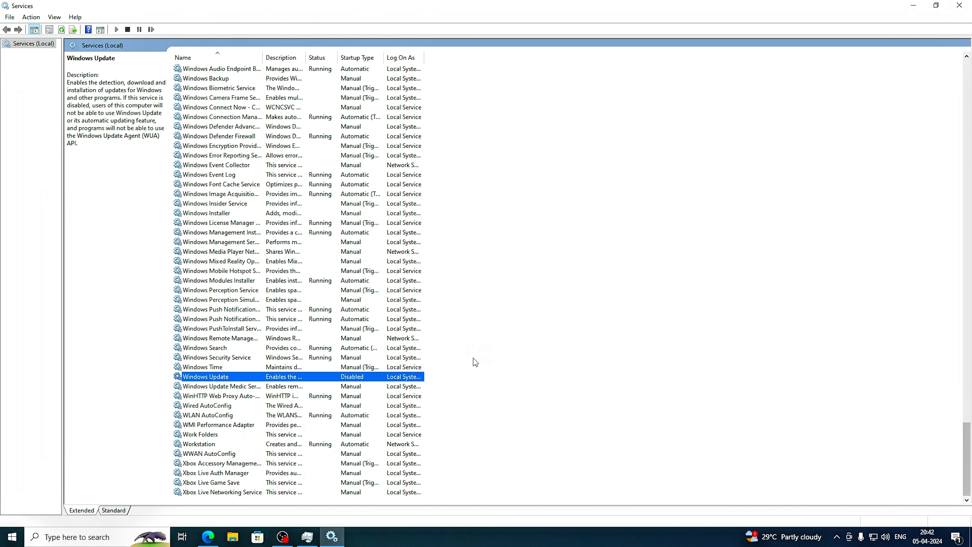
Try to set the Windows Update Medic Service's startup type to Disabled, and close its properties.
right_click(278, 386)
left_click(309, 480)
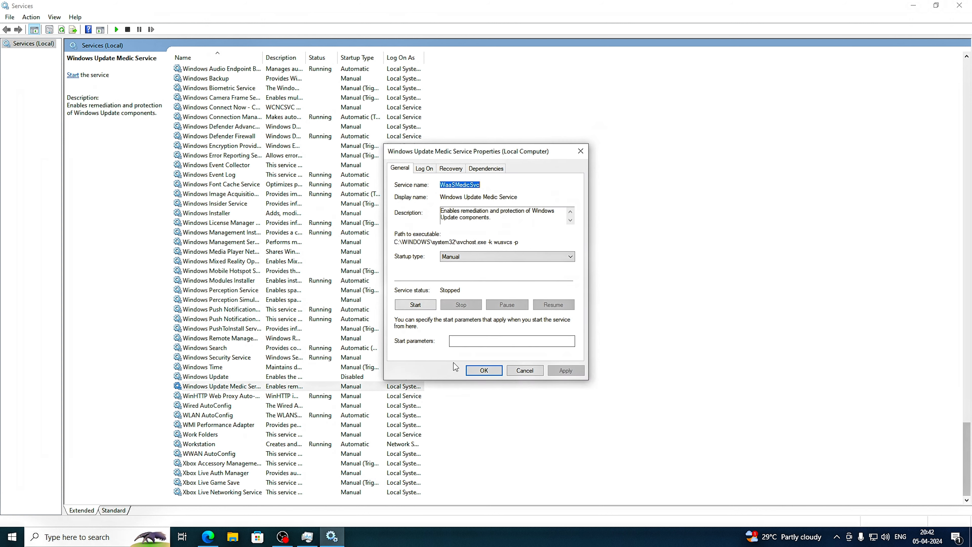
left_click(469, 257)
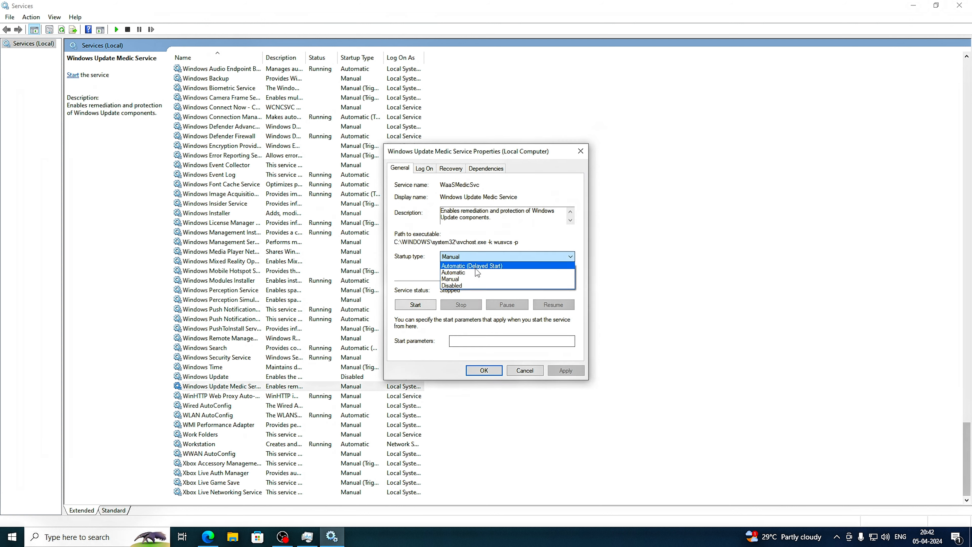
left_click(467, 285)
left_click(483, 370)
left_click(529, 247)
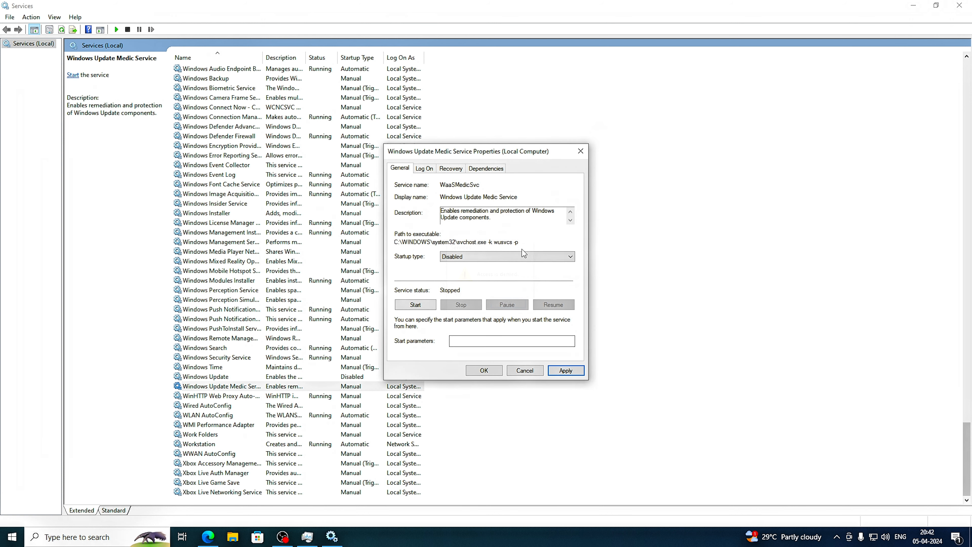
left_click(484, 370)
left_click(528, 247)
left_click(581, 152)
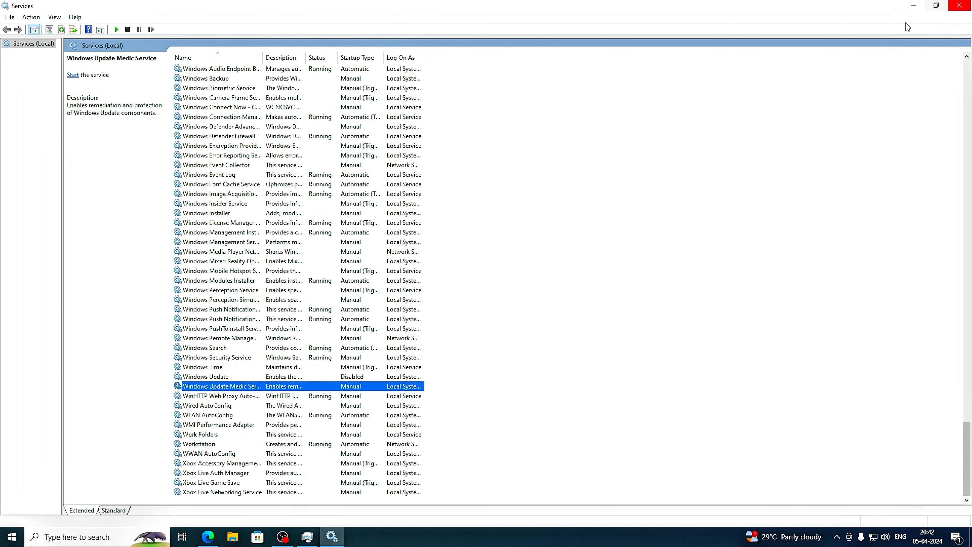
Close the Services console.
scroll(294, 289, "up", 4)
left_click(959, 5)
left_click(959, 6)
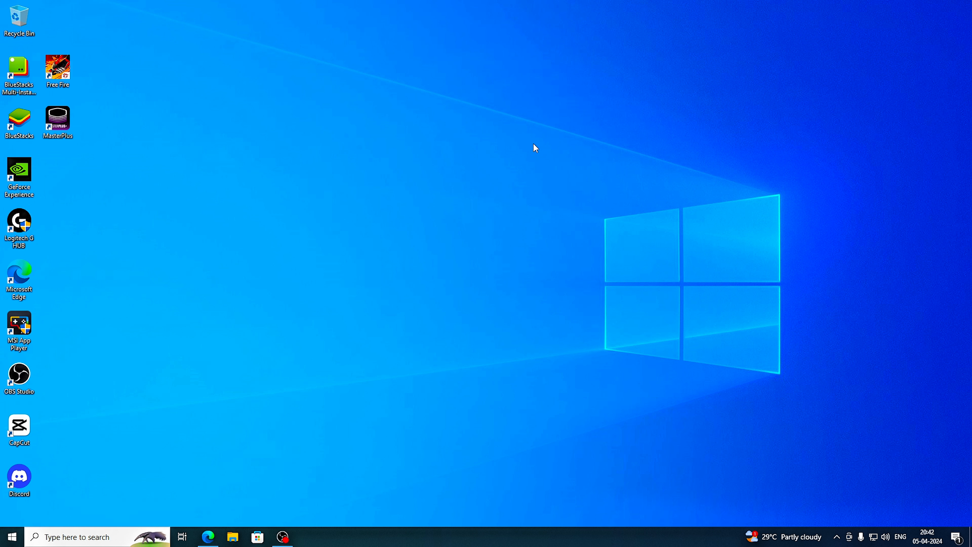
Look through the alphabetical list of apps installed on the computer.
left_click(12, 536)
scroll(83, 343, "down", 15)
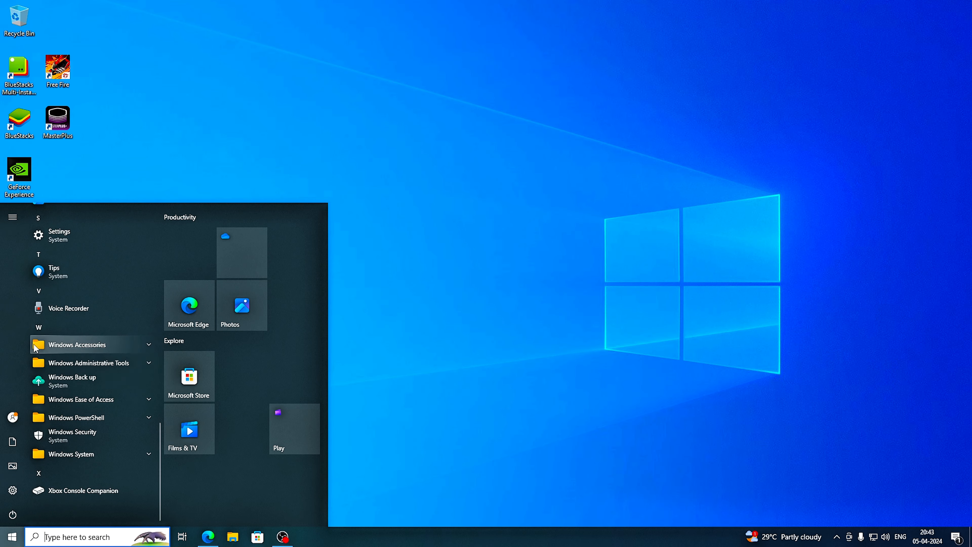
scroll(42, 351, "up", 8)
scroll(49, 356, "up", 10)
scroll(55, 348, "up", 3)
scroll(78, 330, "down", 5)
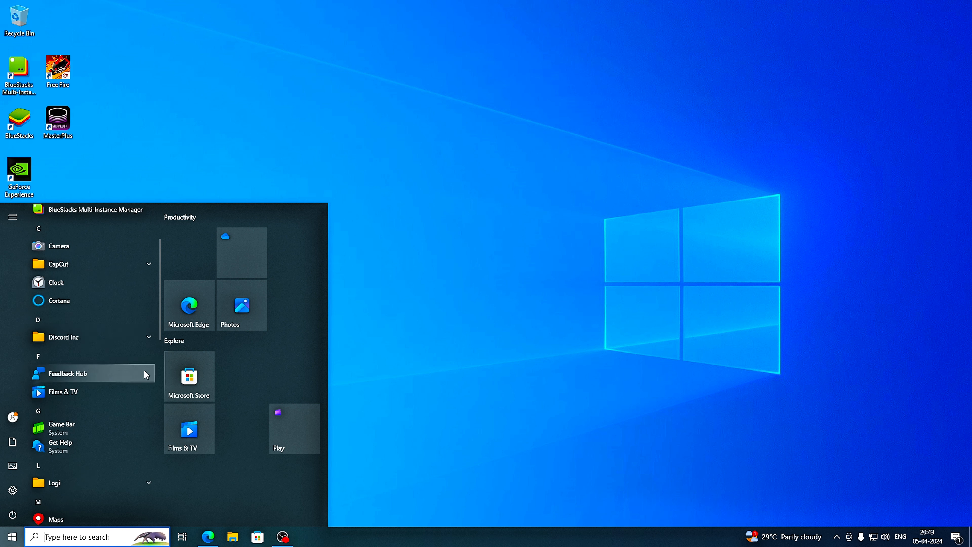
left_click(410, 317)
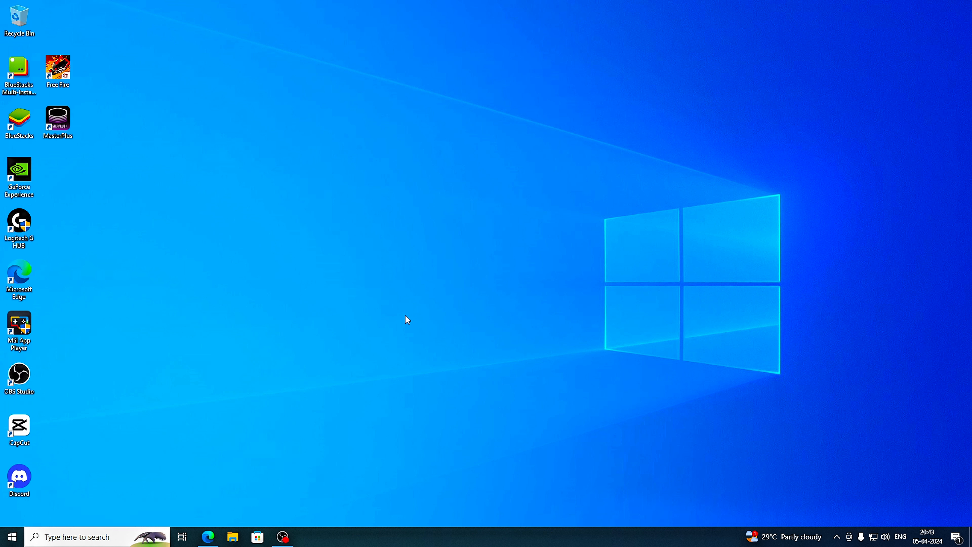